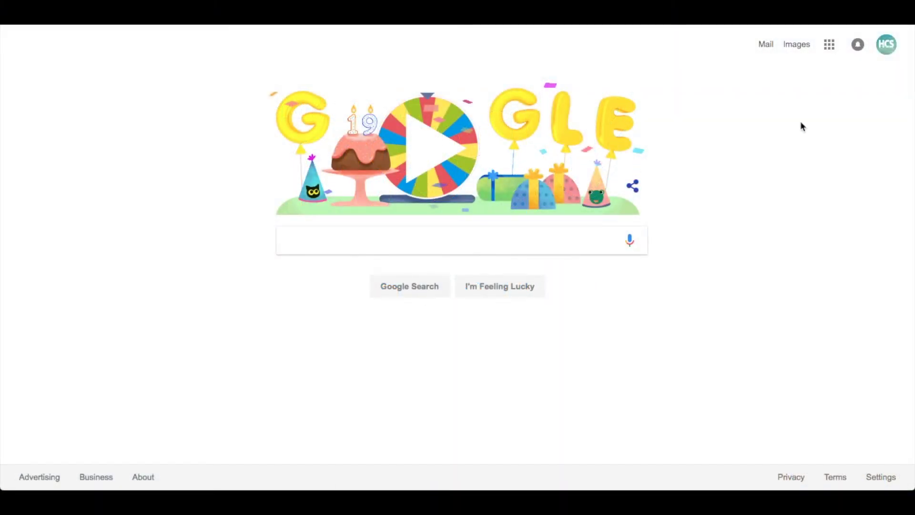
# Launch Google Keep from the Google apps grid to show the four-note dashboard.
pyautogui.click(831, 45)
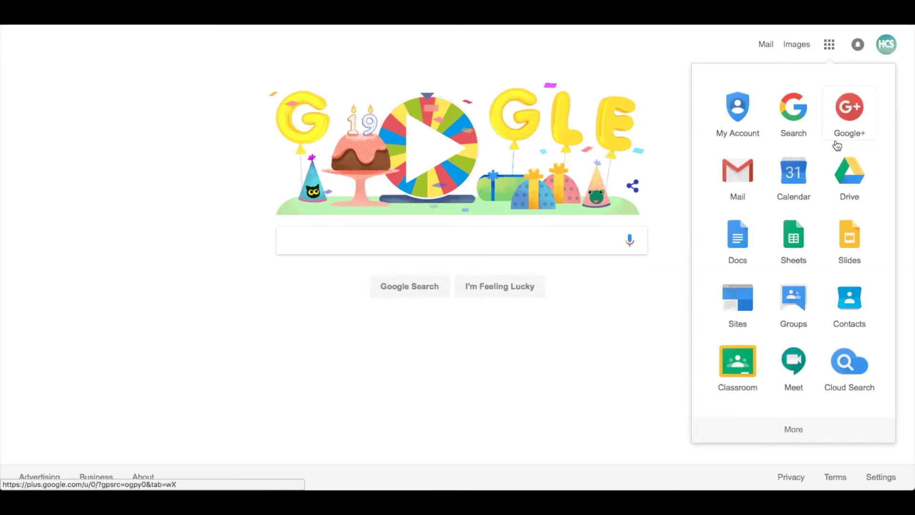
pyautogui.scroll(-4, 844, 190)
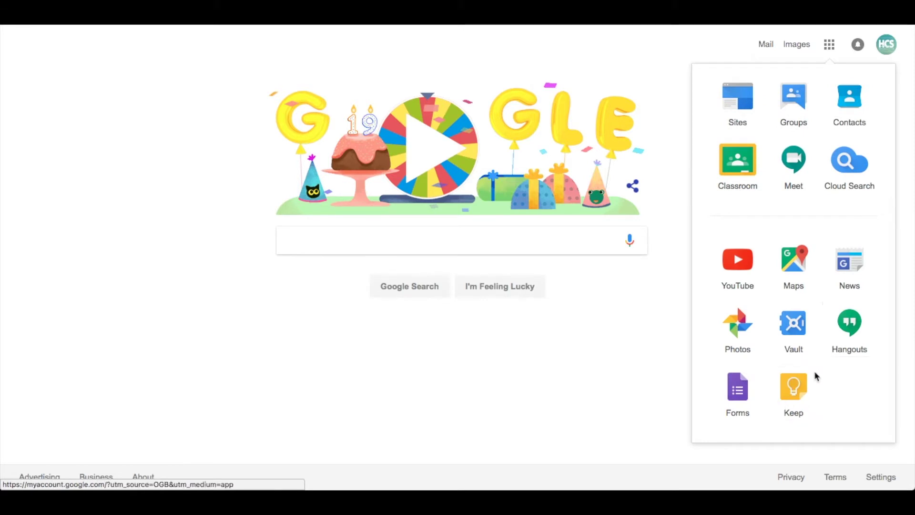
pyautogui.click(798, 399)
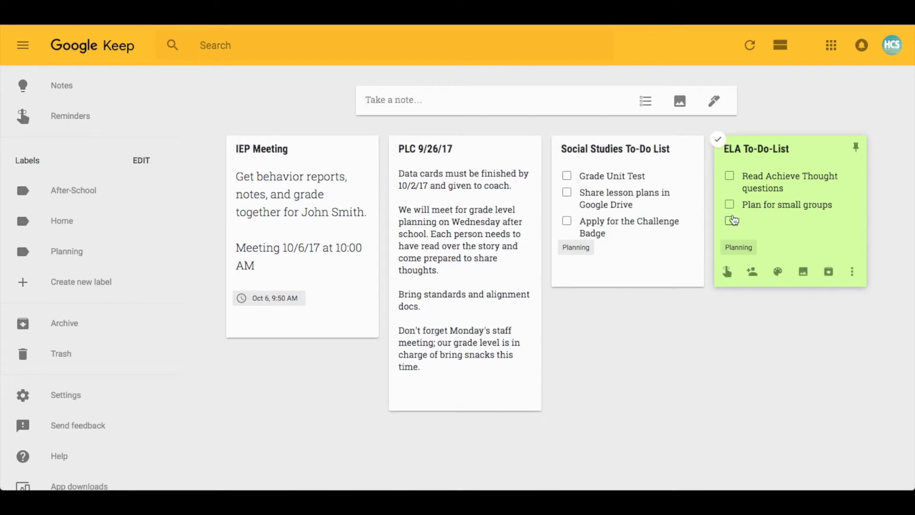
# Create a practice note titled 'Title' with body 'cccc', then delete it.
pyautogui.click(373, 99)
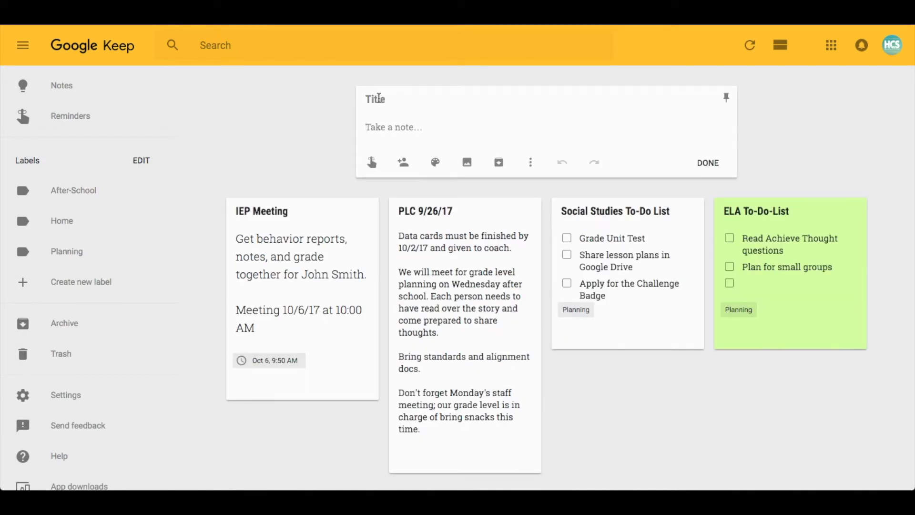
pyautogui.click(379, 99)
pyautogui.write('Title')
pyautogui.click(384, 130)
pyautogui.write('cccc')
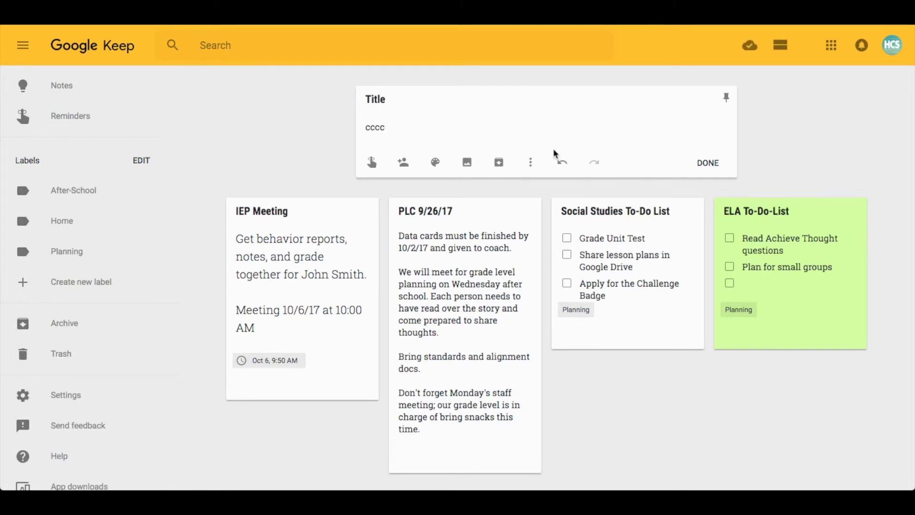
pyautogui.click(531, 162)
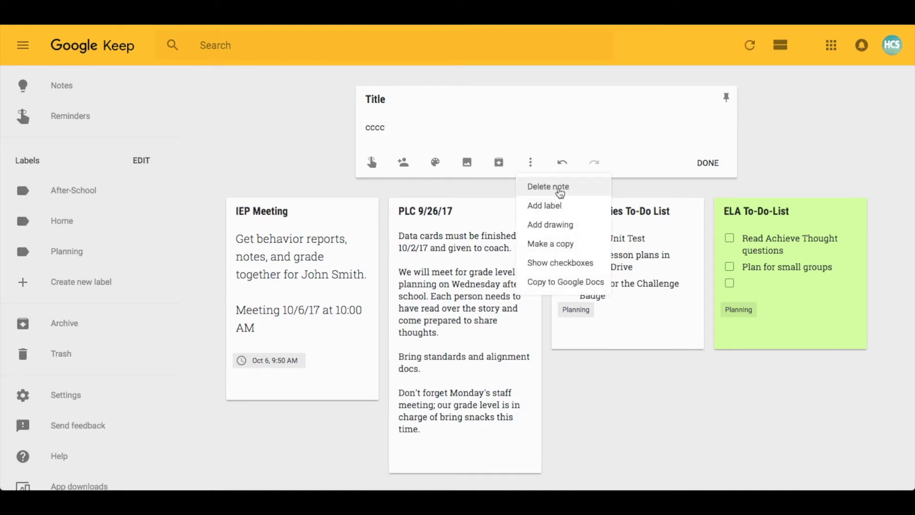
pyautogui.click(560, 195)
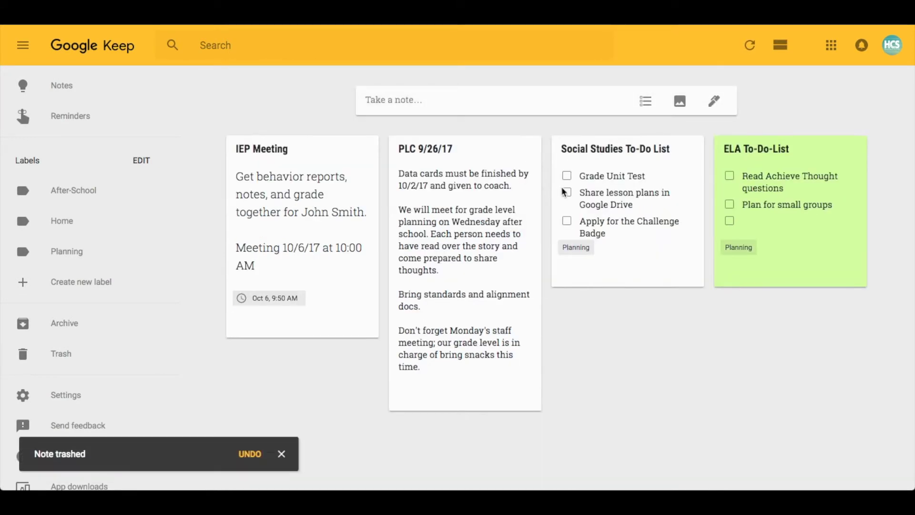
pyautogui.click(646, 102)
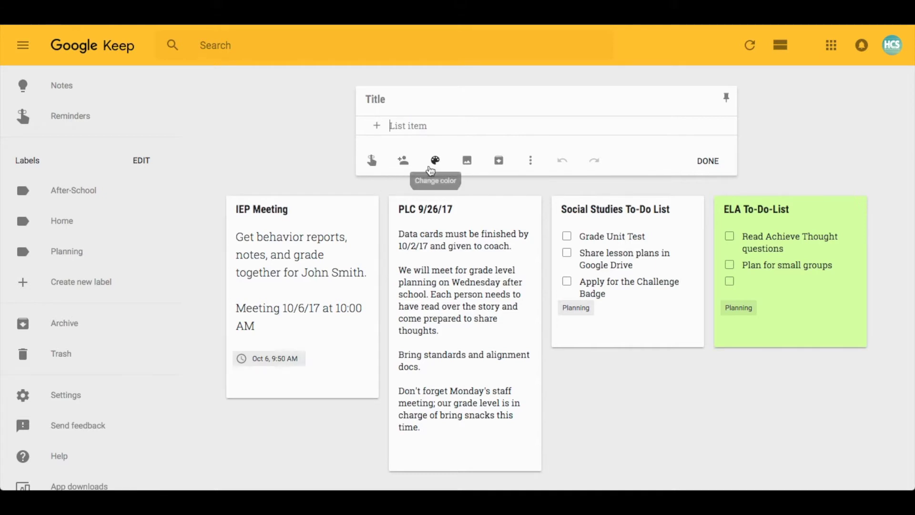
pyautogui.moveTo(435, 169)
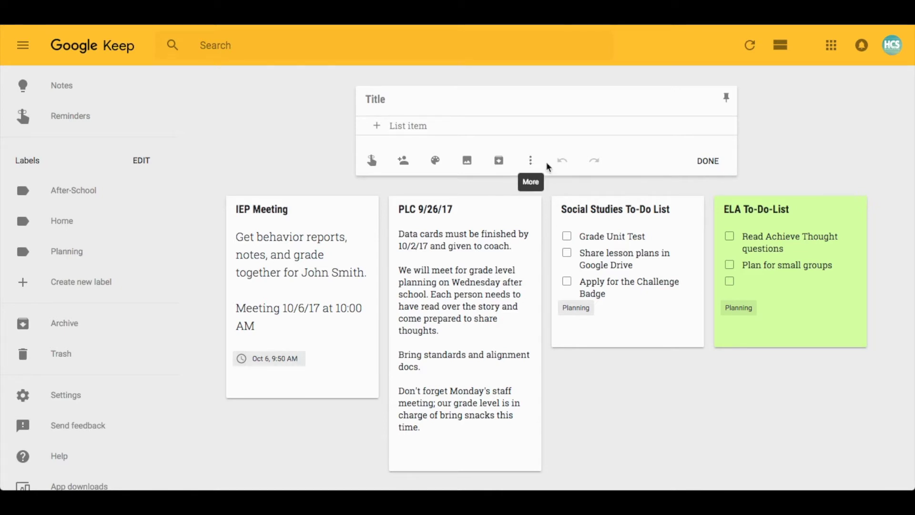
pyautogui.click(709, 161)
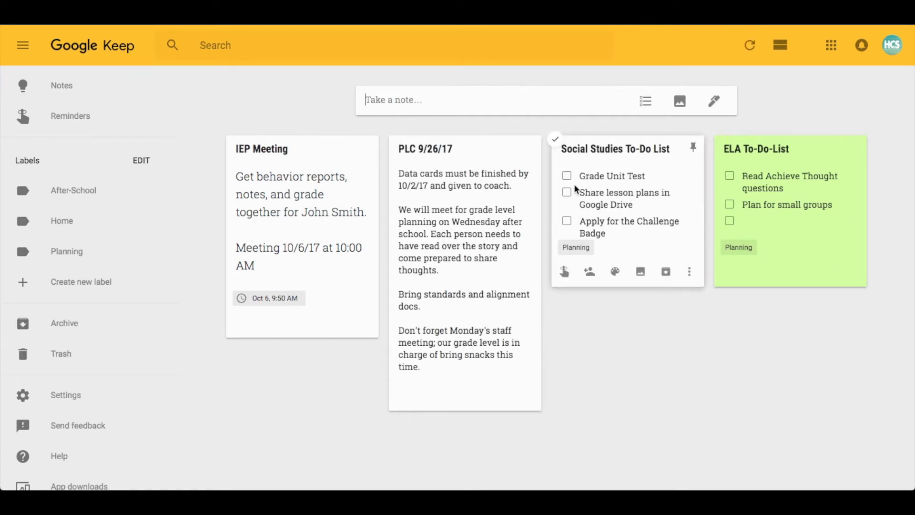
# Tick Grade Unit Test in the Social Studies To-Do List and color that note Purple.
pyautogui.moveTo(579, 245)
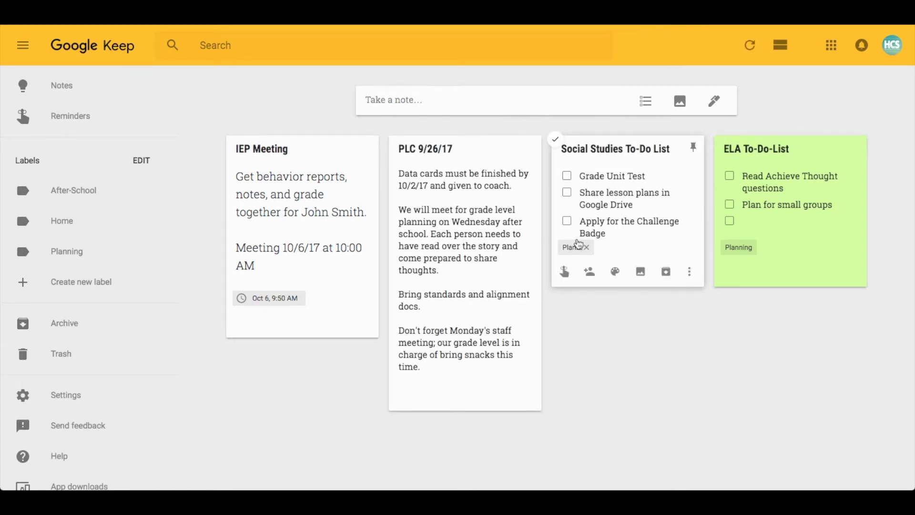
pyautogui.click(567, 177)
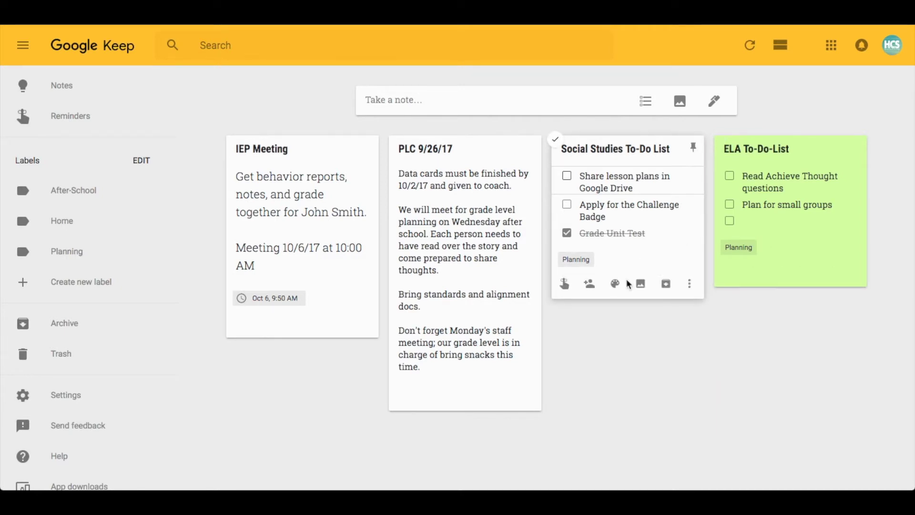
pyautogui.moveTo(615, 284)
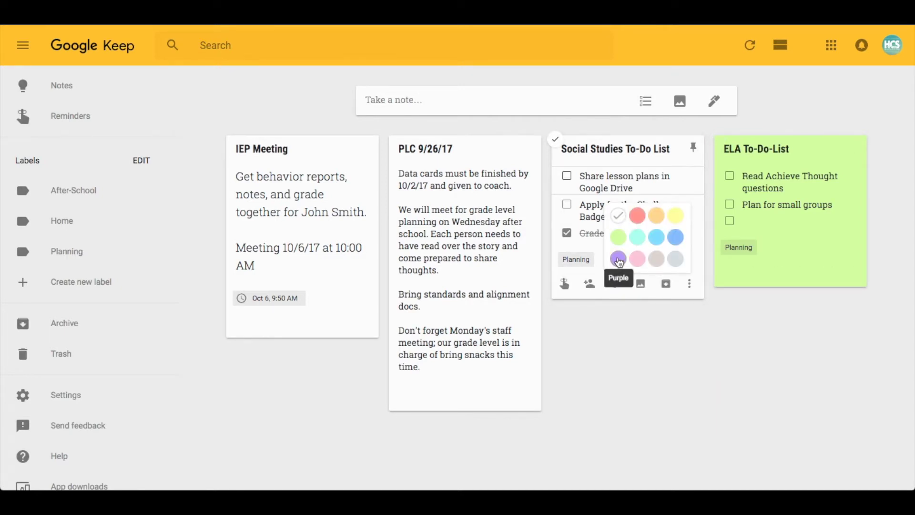
pyautogui.click(618, 261)
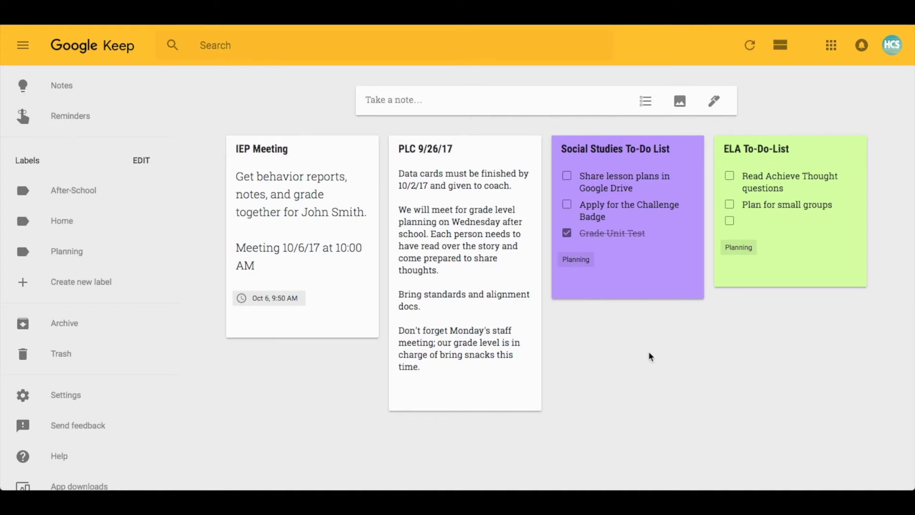
pyautogui.moveTo(298, 294)
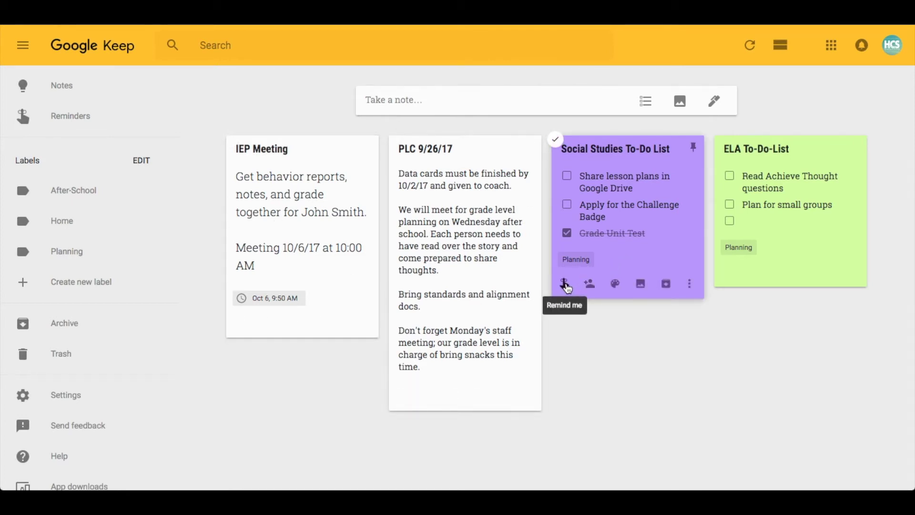
pyautogui.click(54, 122)
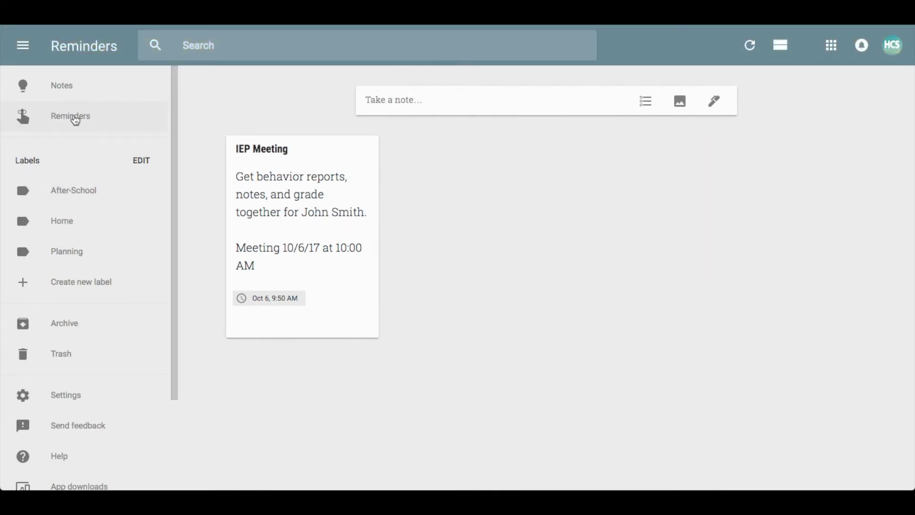
pyautogui.click(61, 90)
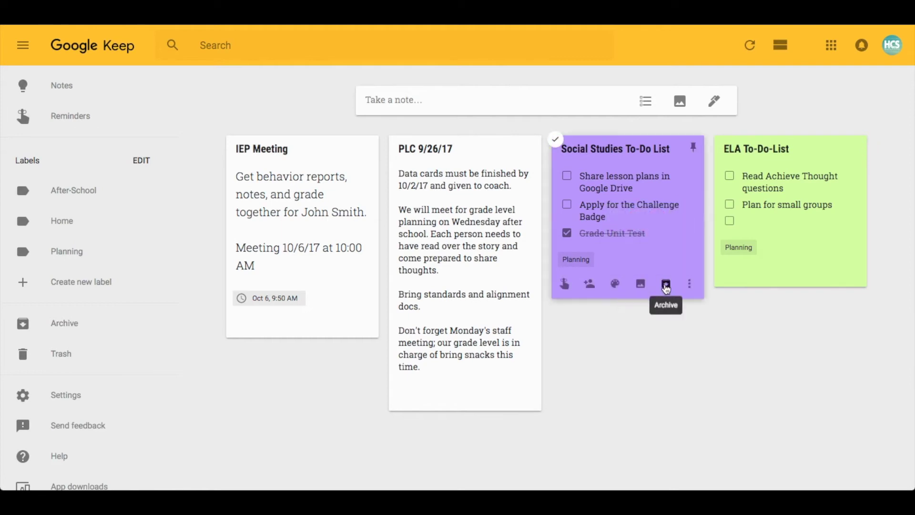
pyautogui.click(691, 286)
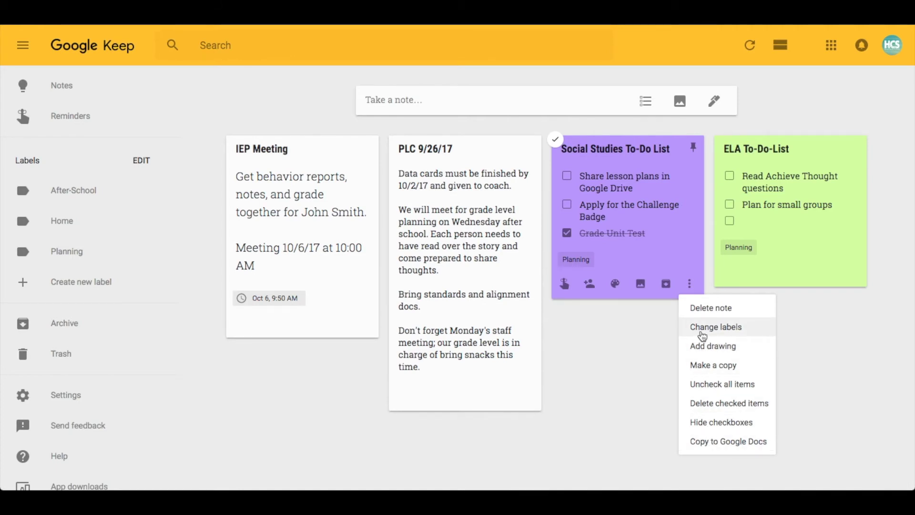
# Uncheck After-School in the IEP Meeting note's label list so it has no label.
pyautogui.click(669, 339)
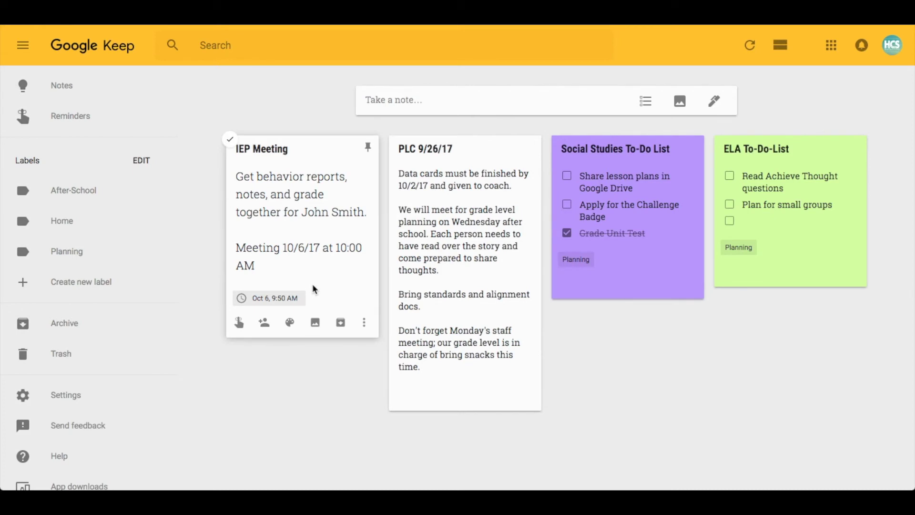
pyautogui.click(362, 324)
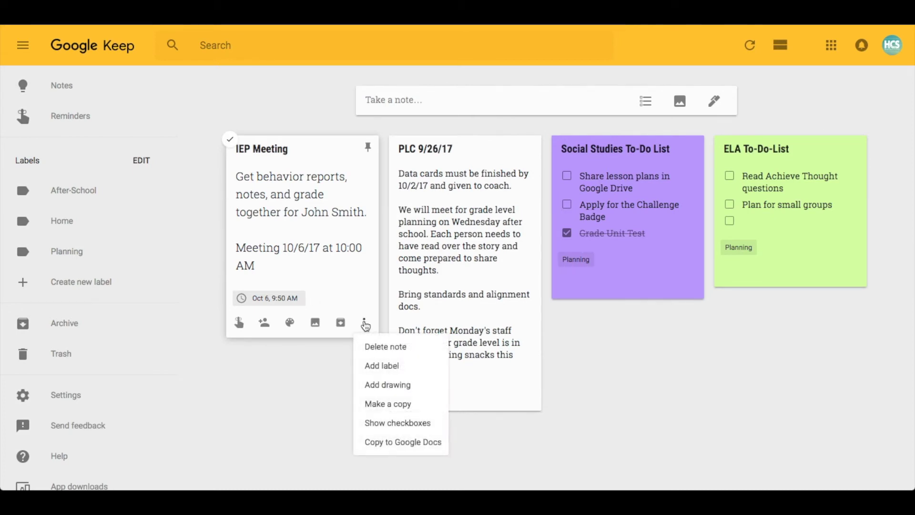
pyautogui.click(382, 367)
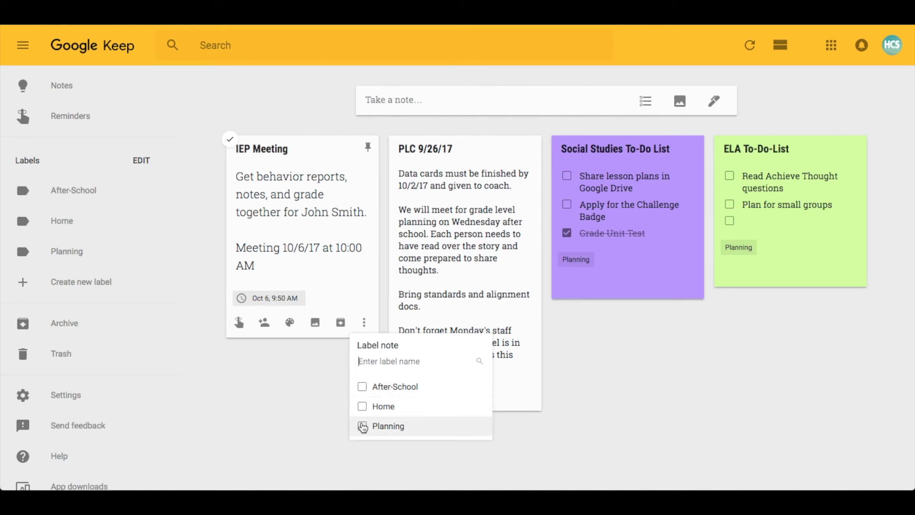
pyautogui.click(362, 387)
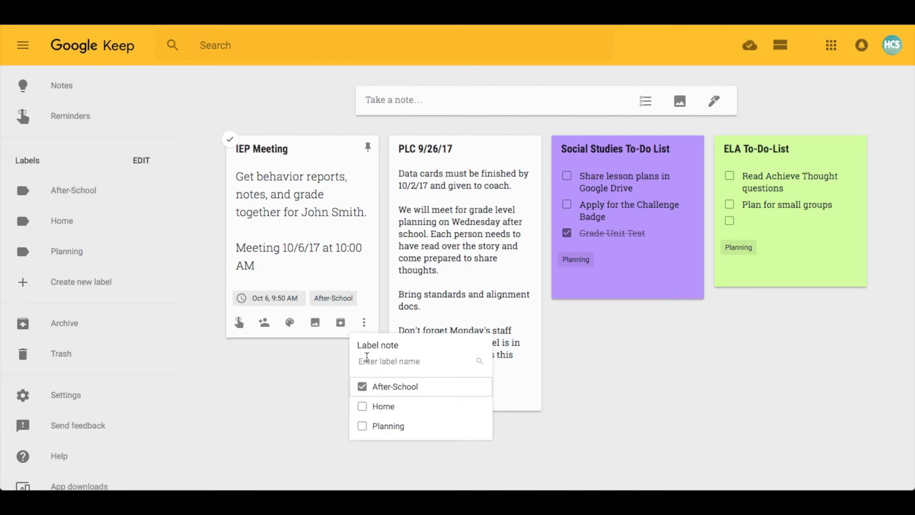
pyautogui.click(364, 390)
pyautogui.click(288, 366)
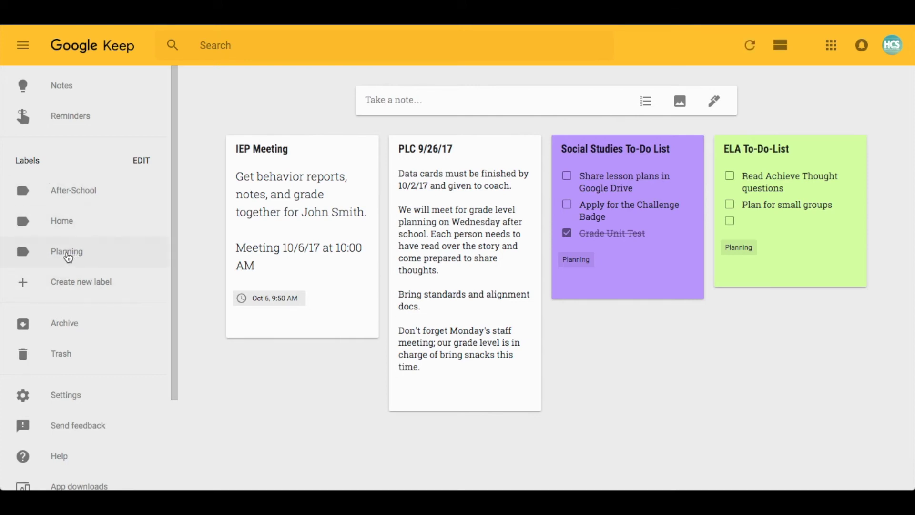
# Back in the full Notes view, drag the Social Studies To-Do List to the first slot.
pyautogui.click(68, 257)
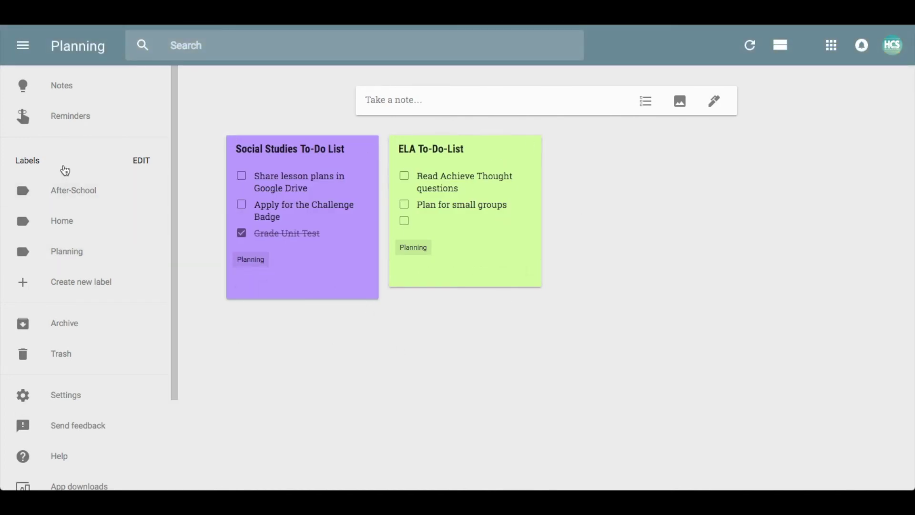
pyautogui.click(59, 87)
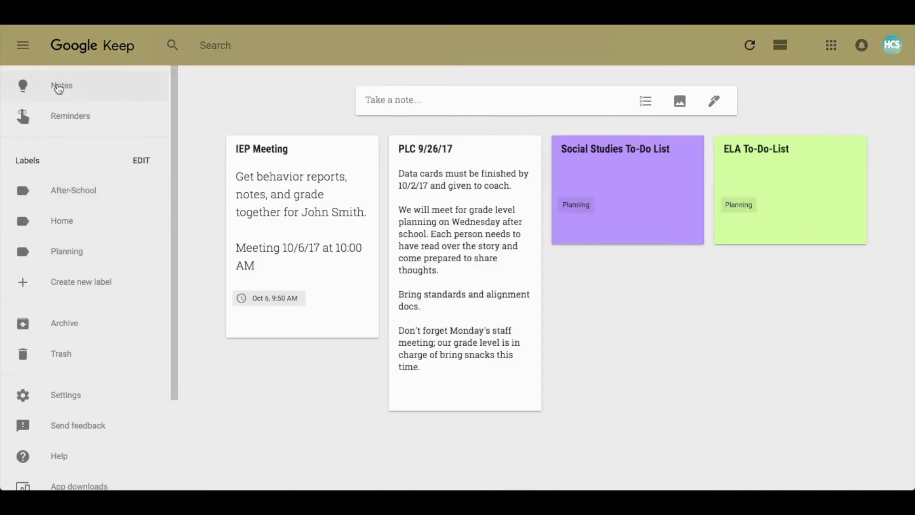
pyautogui.moveTo(639, 148); pyautogui.dragTo(321, 160)
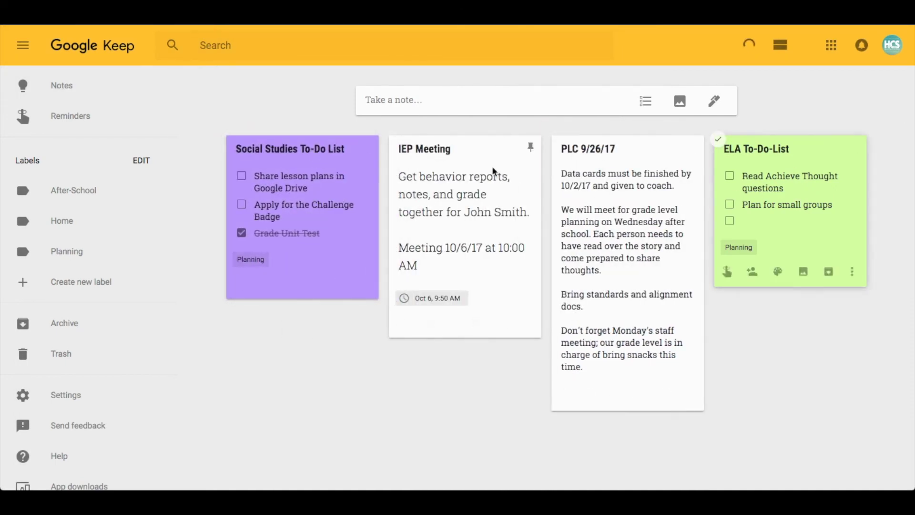
# Pin the IEP Meeting note above the Others section.
pyautogui.click(530, 154)
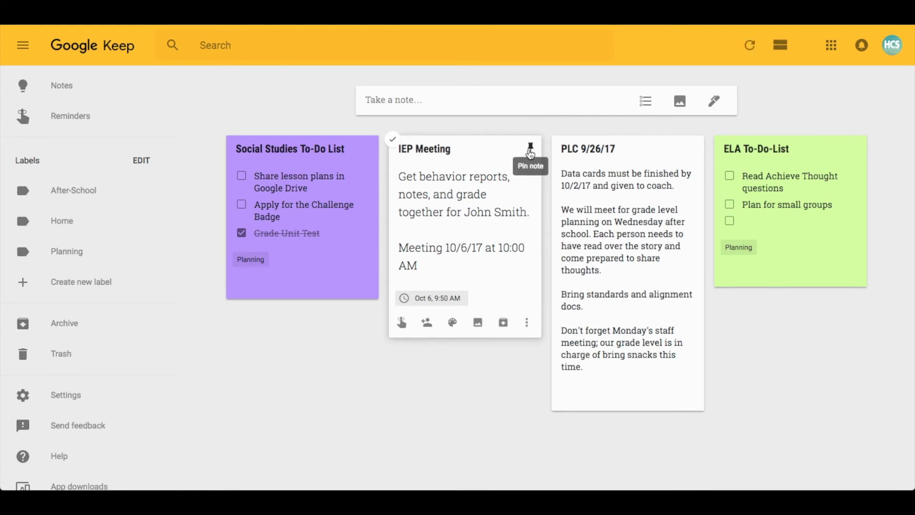
pyautogui.scroll(-2, 337, 350)
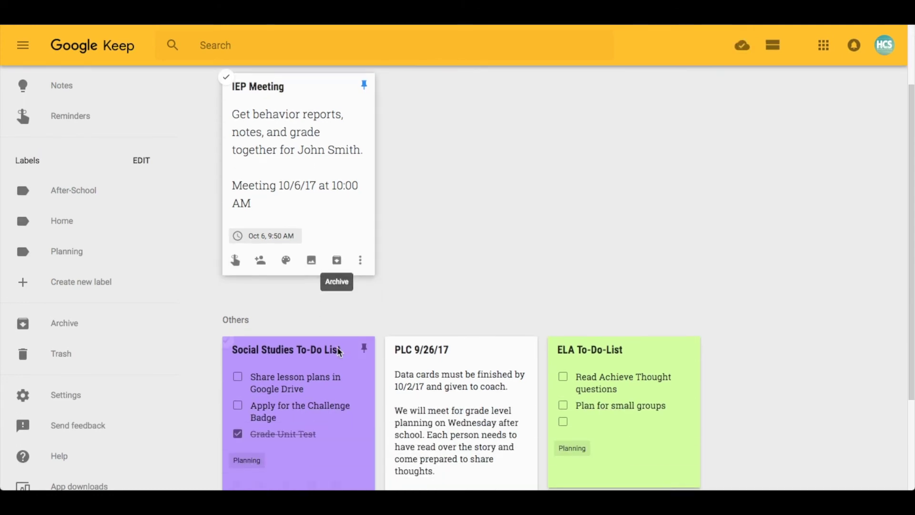
pyautogui.scroll(-3, 311, 262)
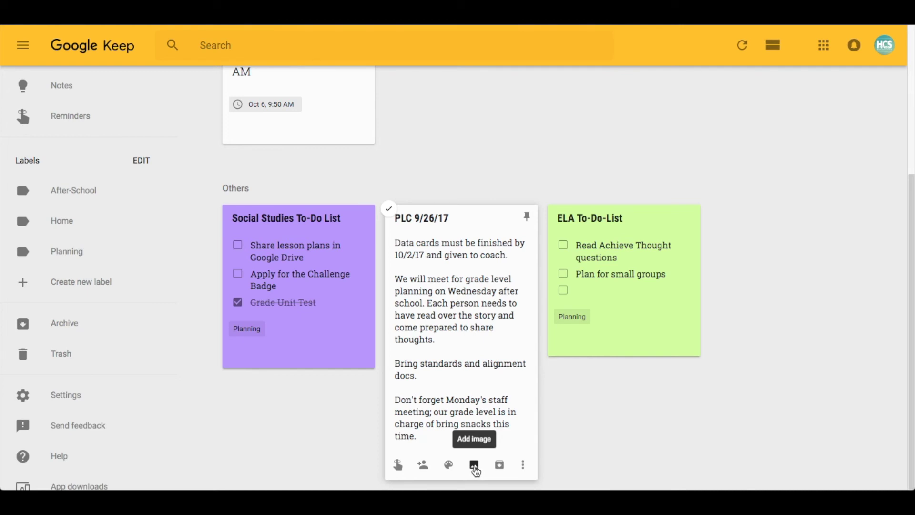
# Insert download-1.png as the image on the PLC 9/26/17 note.
pyautogui.click(475, 466)
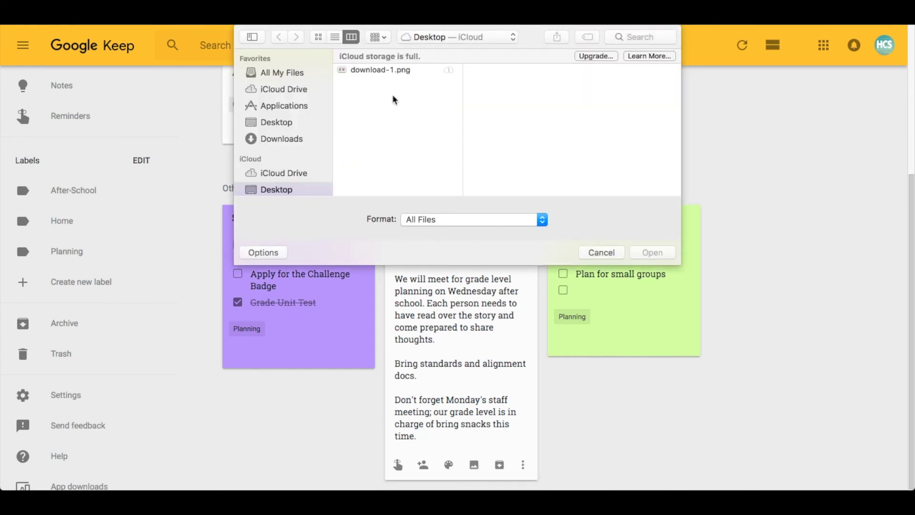
pyautogui.click(374, 70)
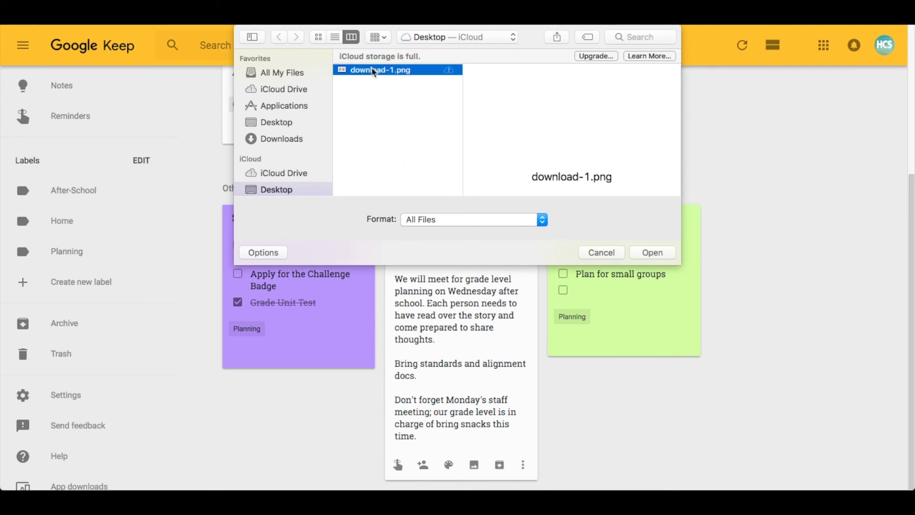
pyautogui.click(649, 250)
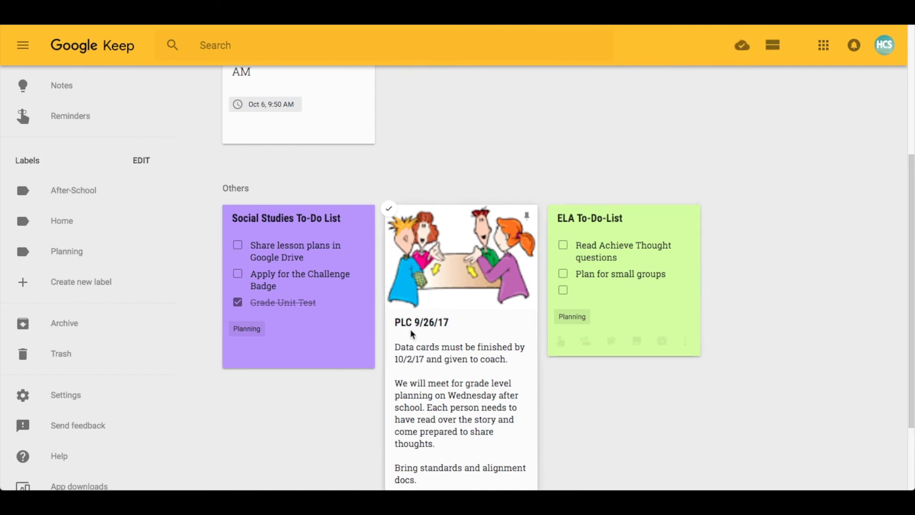
pyautogui.scroll(-3, 413, 334)
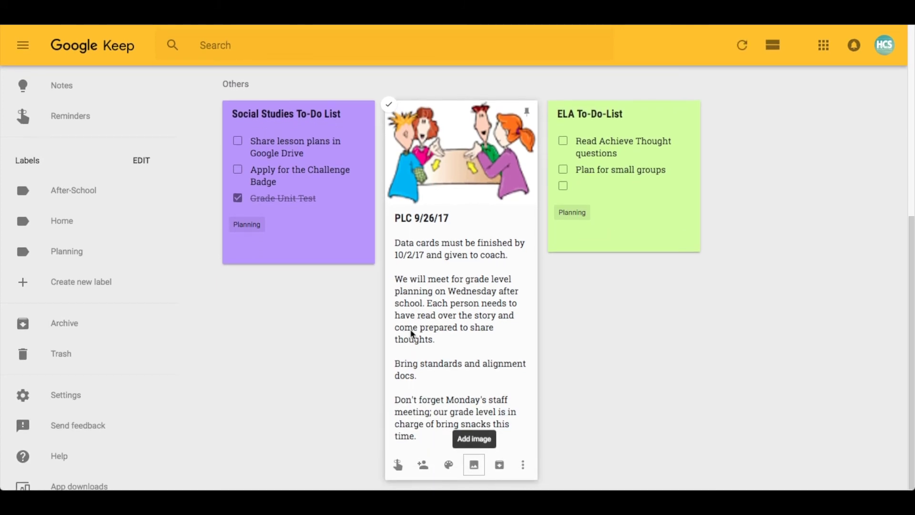
pyautogui.scroll(6, 413, 334)
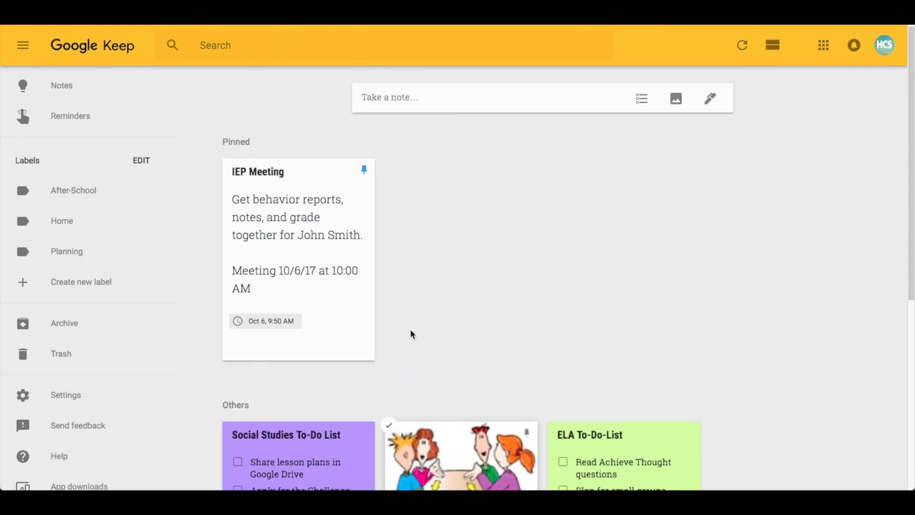
pyautogui.scroll(-5, 413, 333)
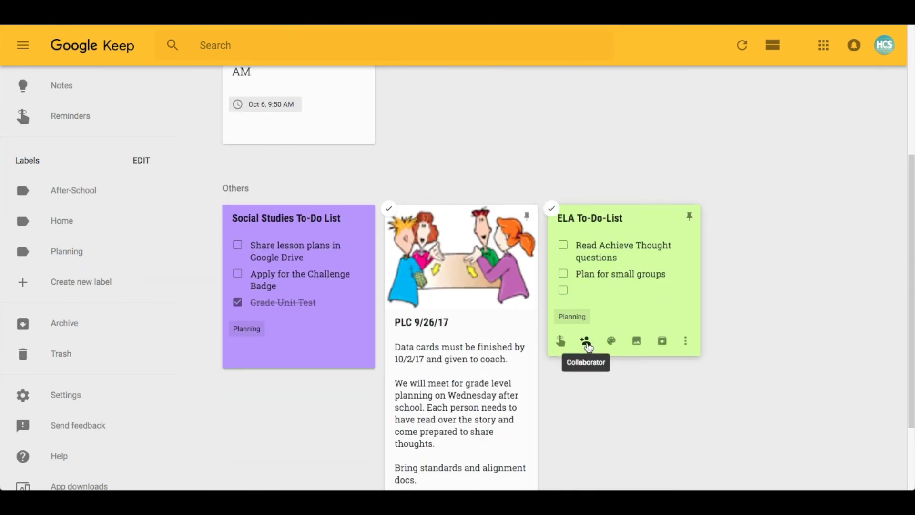
pyautogui.click(587, 340)
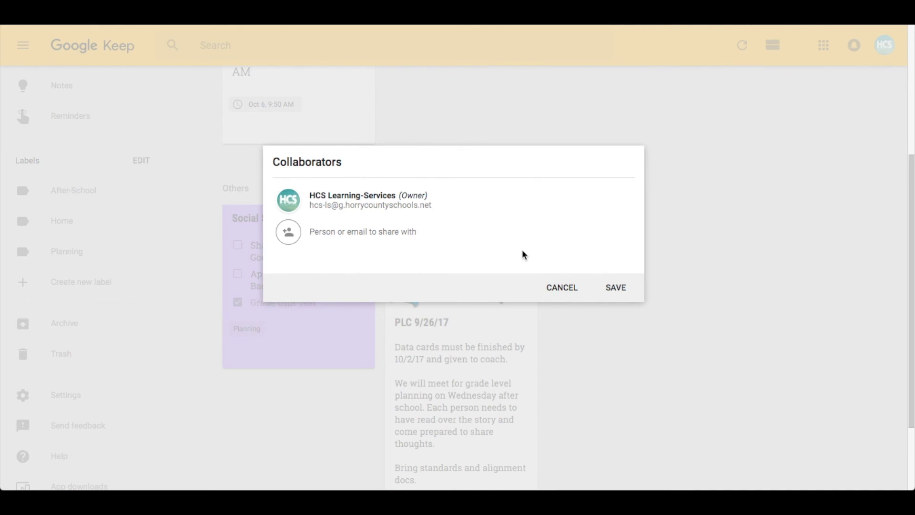
pyautogui.click(564, 289)
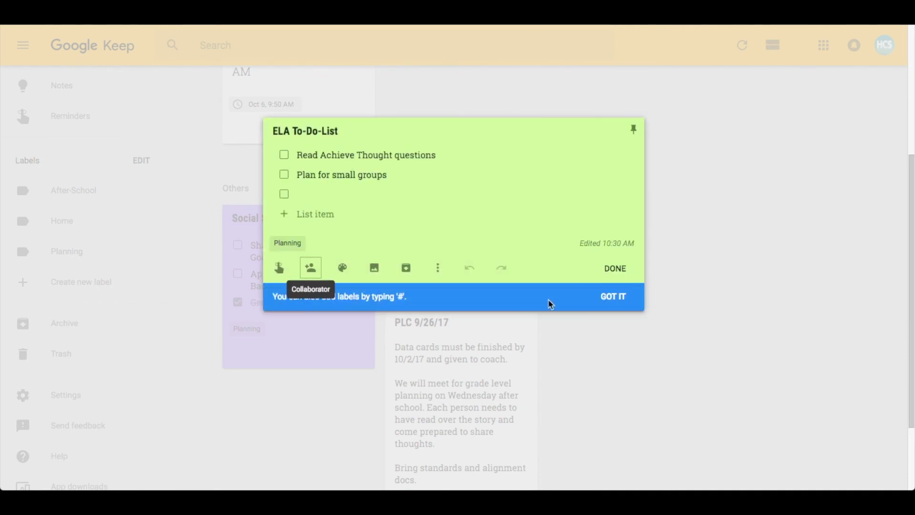
pyautogui.click(616, 269)
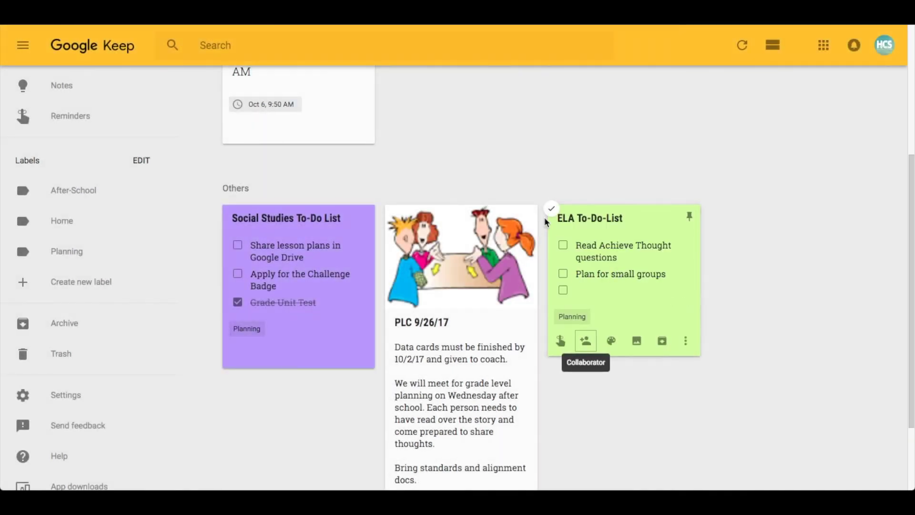
pyautogui.scroll(5, 545, 216)
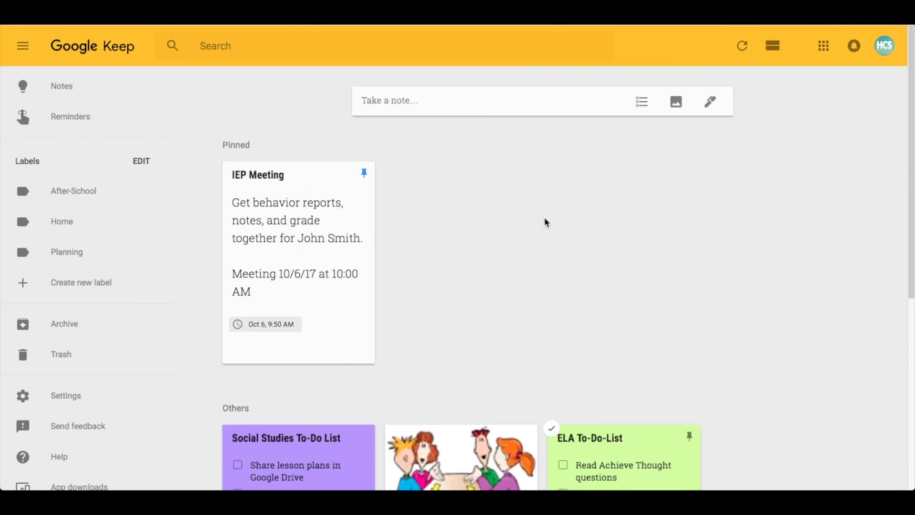
pyautogui.click(293, 50)
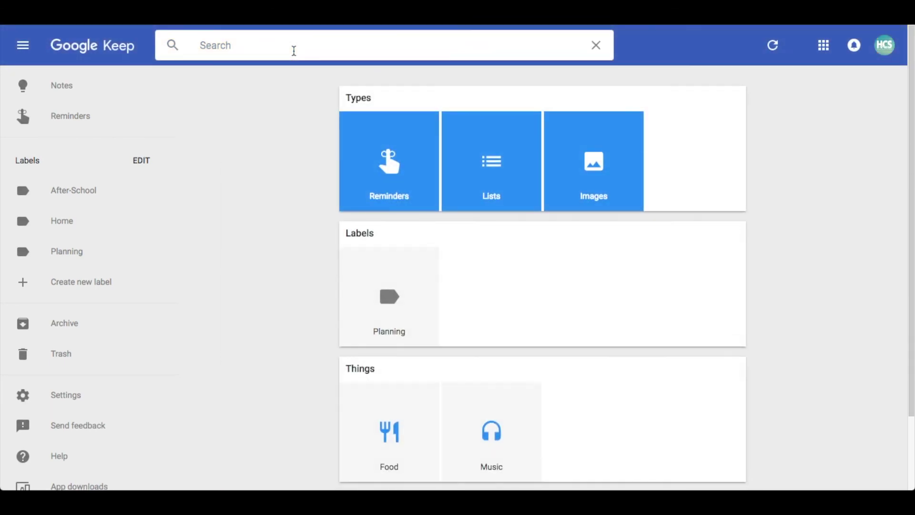
# Search the notes for 'data' to list only the PLC 9/26/17 note.
pyautogui.write('data')
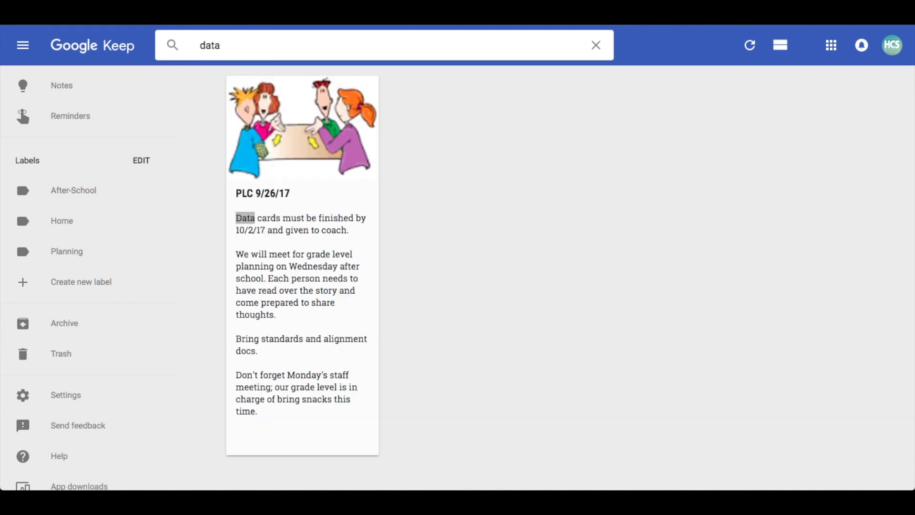